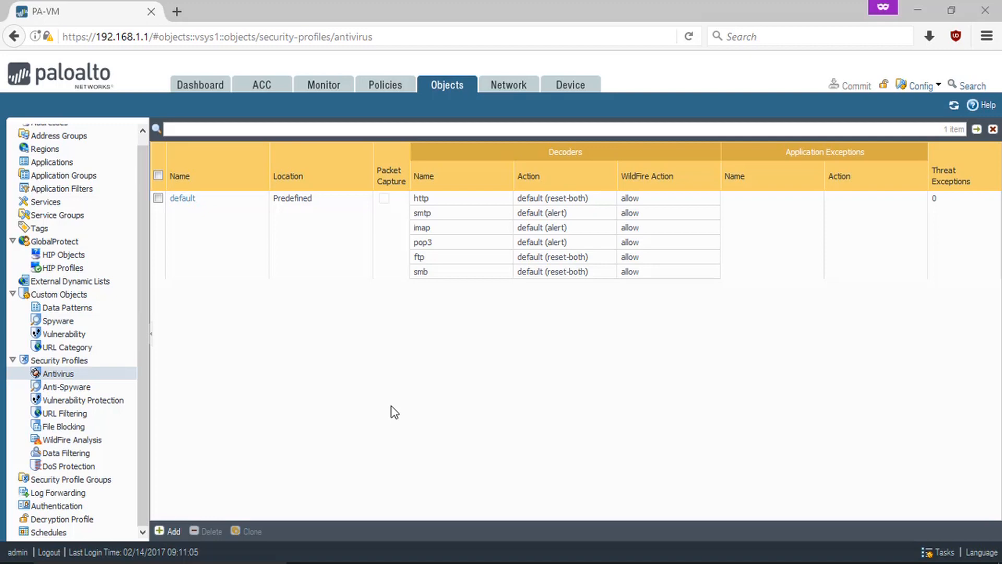
Step: Create a new antivirus profile and name it Custom-Stric
{"action": "left_click", "coordinate": [168, 531]}
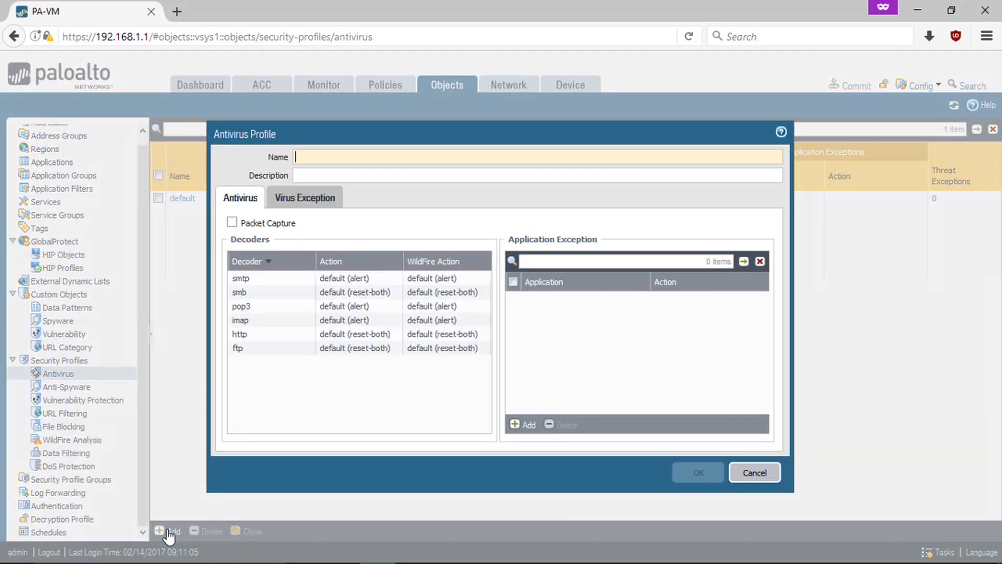
{"action": "type", "text": "Cus"}
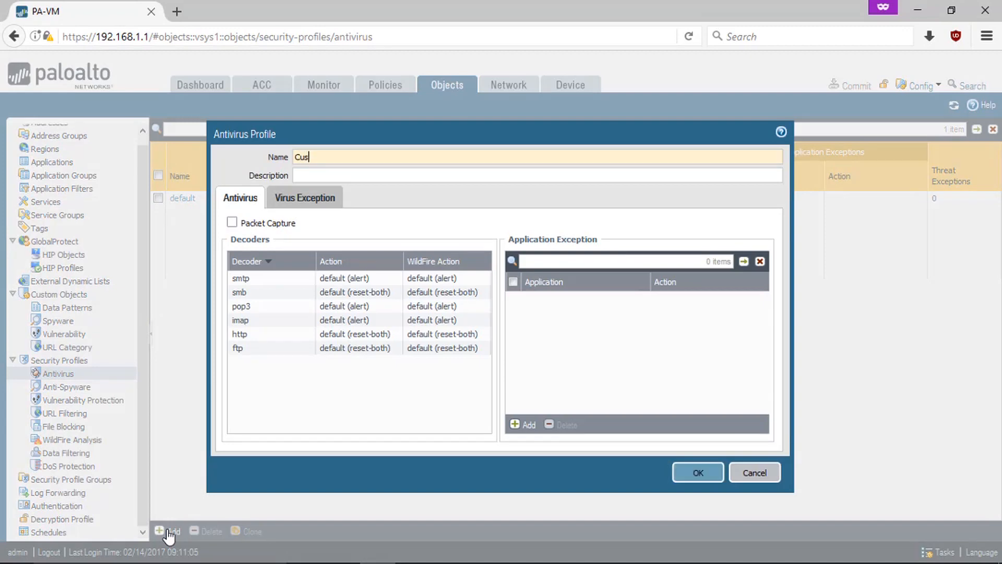
{"action": "type", "text": "tom - Stri"}
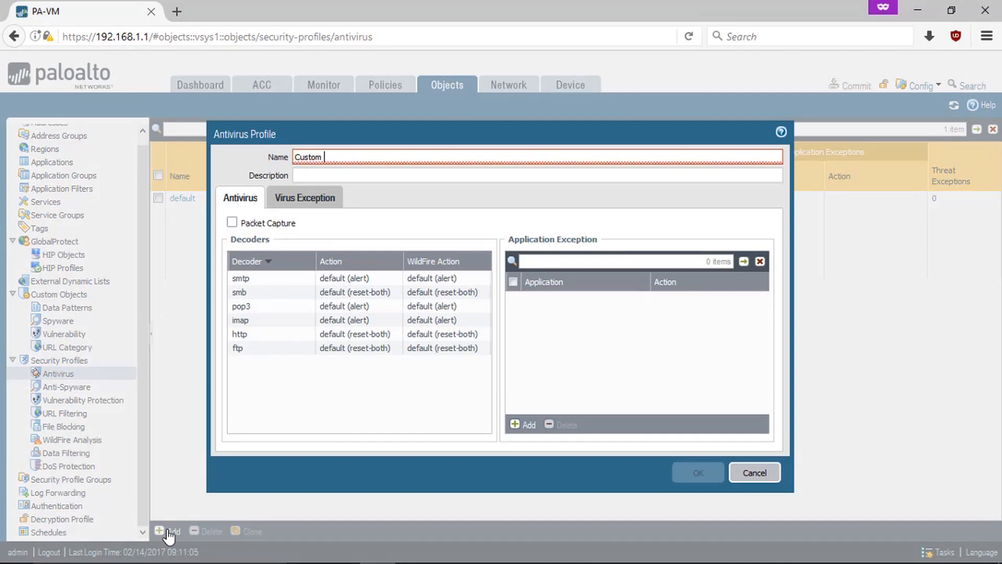
{"action": "type", "text": "c"}
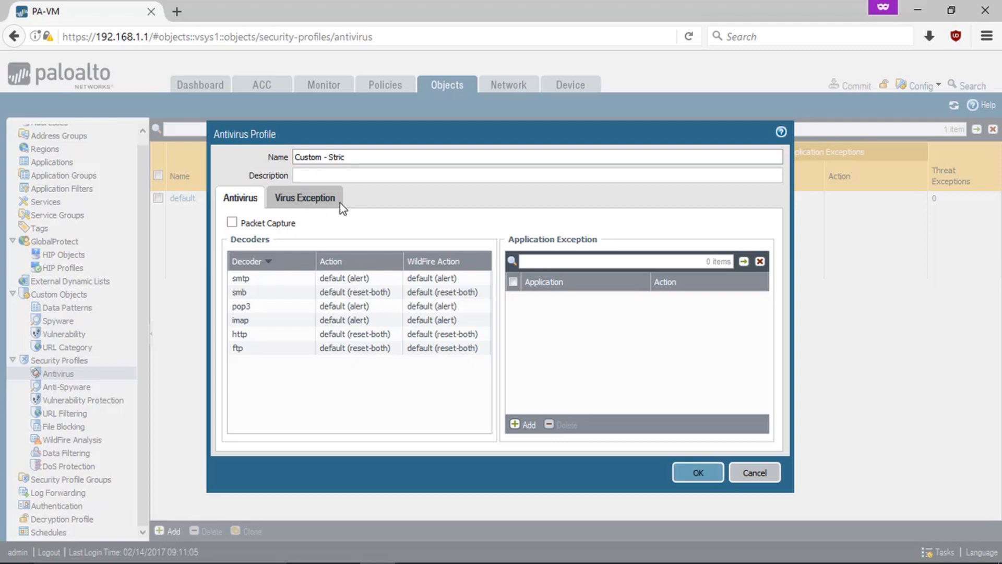
{"action": "left_click_drag", "start_coordinate": [328, 158], "coordinate": [272, 157]}
{"action": "left_click", "coordinate": [370, 223]}
{"action": "left_click", "coordinate": [330, 156]}
{"action": "key", "text": "BackSpace"}
{"action": "left_click", "coordinate": [325, 157]}
{"action": "key", "text": "BackSpace"}
Step: Set the smtp decoder's action to alert and the smb decoder's action to reset-both, keeping smb's WildFire action at its default
{"action": "left_click", "coordinate": [249, 282]}
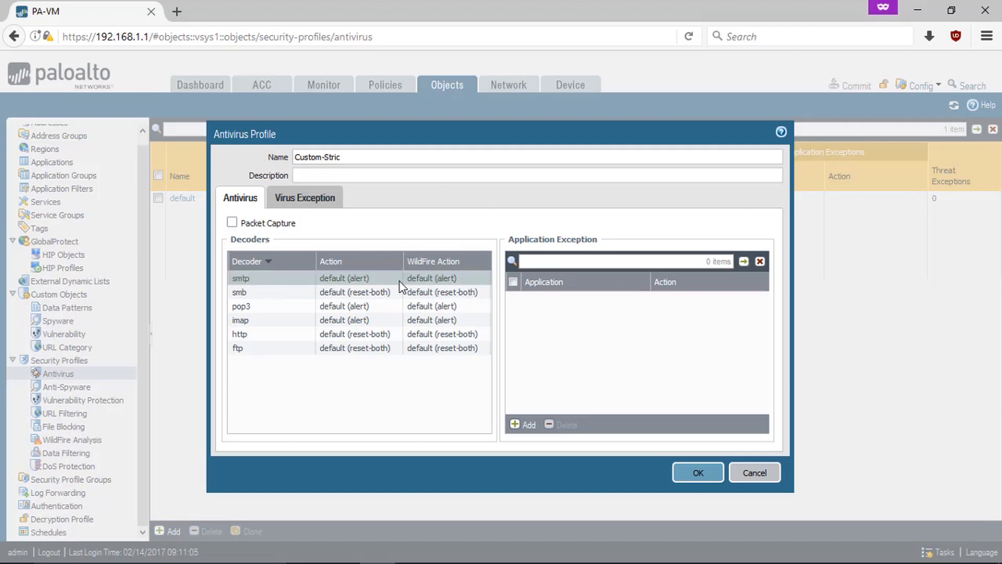
{"action": "left_click", "coordinate": [354, 279]}
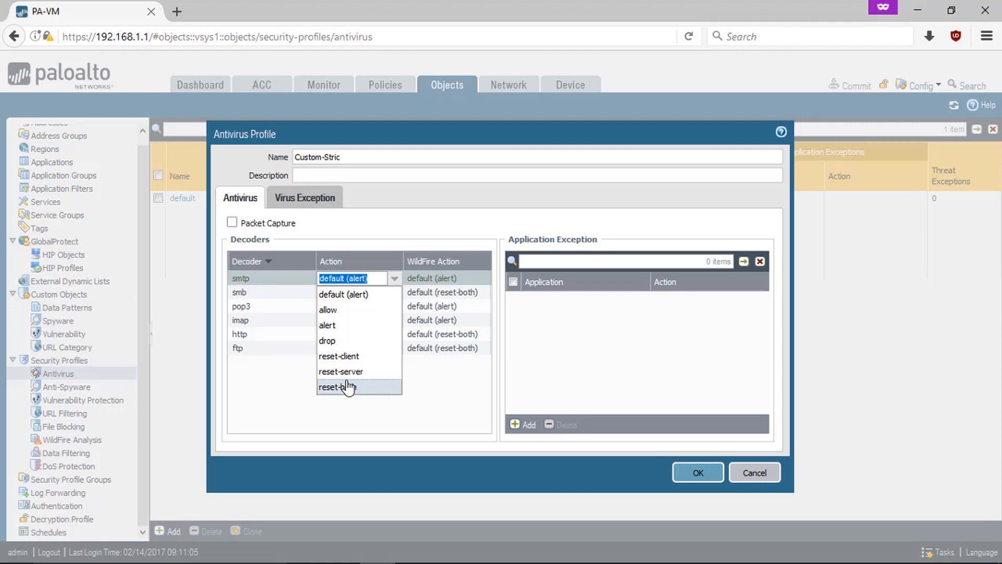
{"action": "left_click", "coordinate": [334, 326]}
{"action": "left_click", "coordinate": [343, 386]}
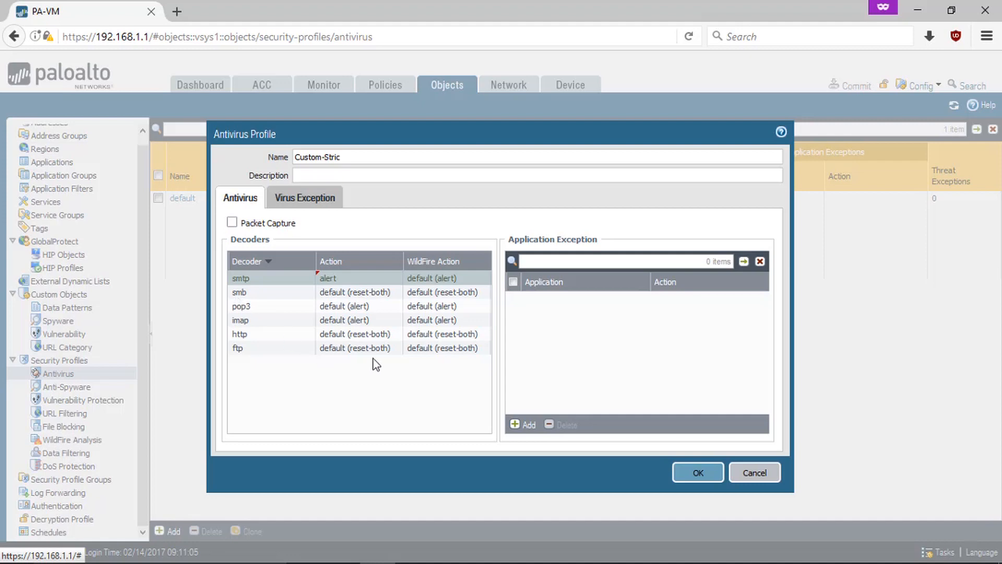
{"action": "left_click", "coordinate": [373, 297]}
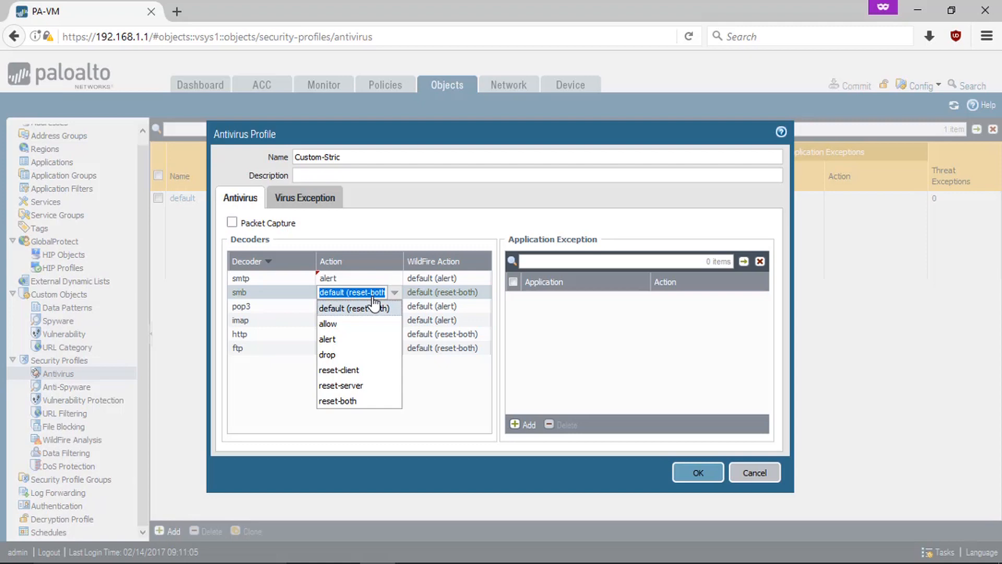
{"action": "left_click", "coordinate": [342, 401]}
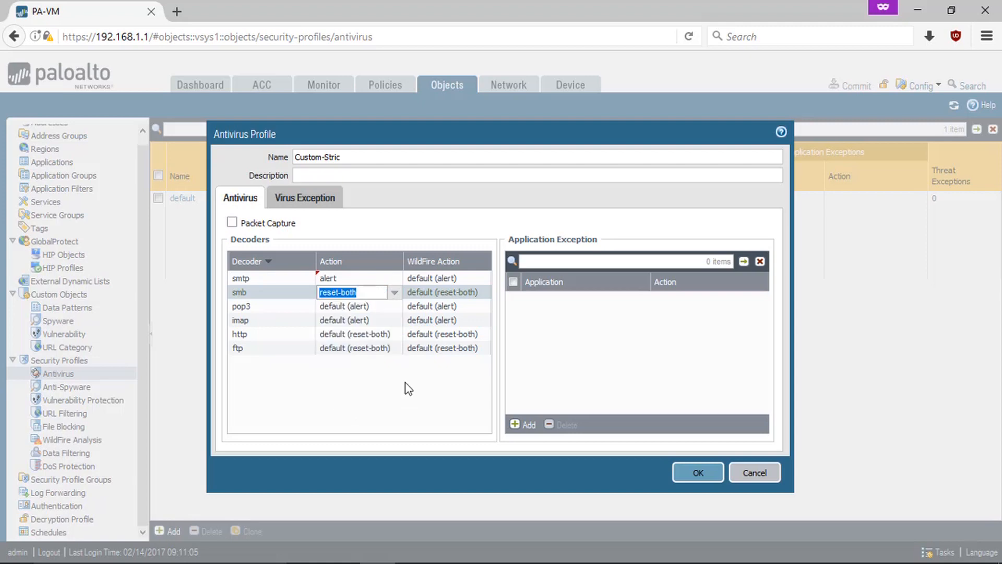
{"action": "left_click", "coordinate": [480, 296]}
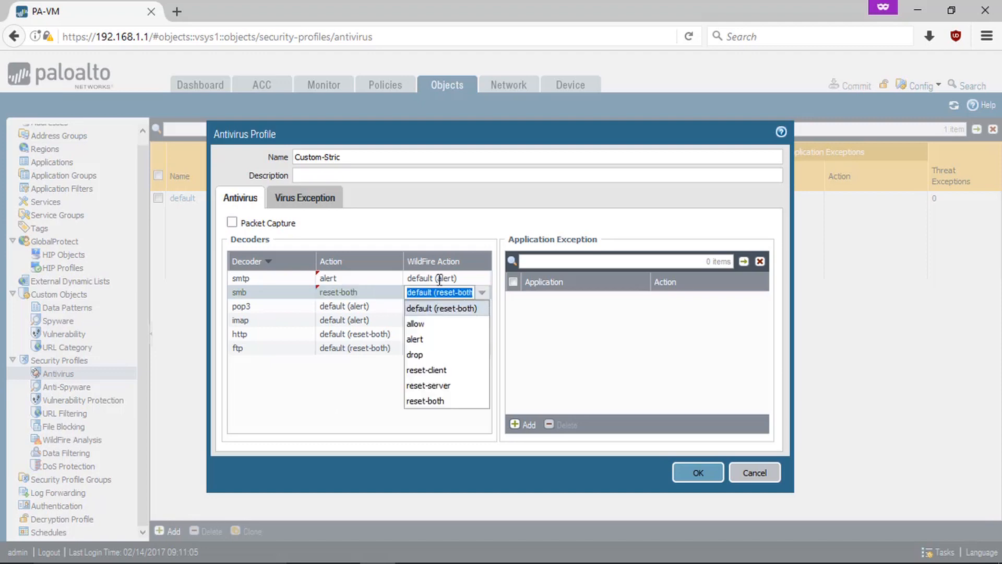
{"action": "left_click", "coordinate": [453, 260]}
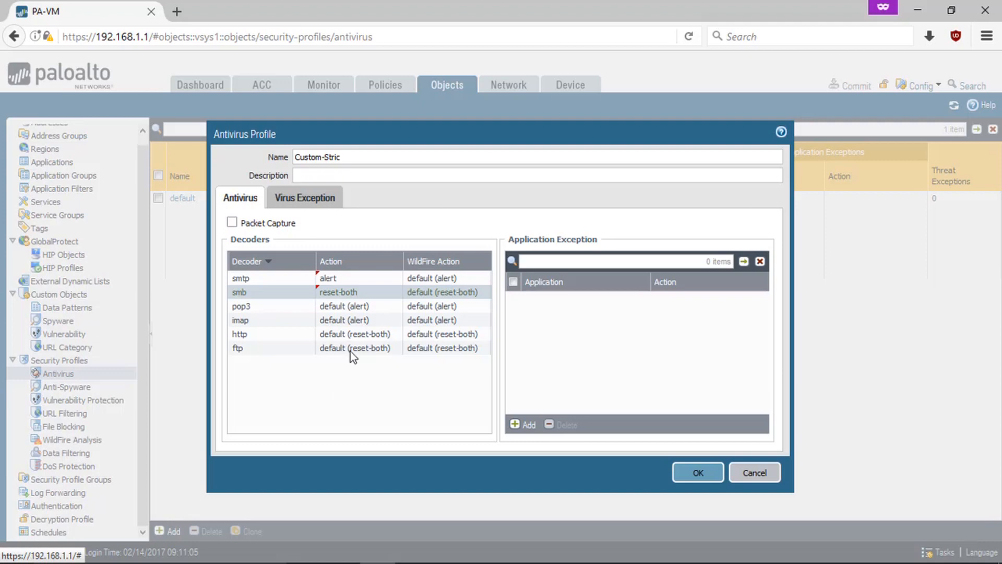
Step: Set the pop3 decoder's action to alert
{"action": "left_click", "coordinate": [358, 312]}
{"action": "left_click", "coordinate": [358, 313]}
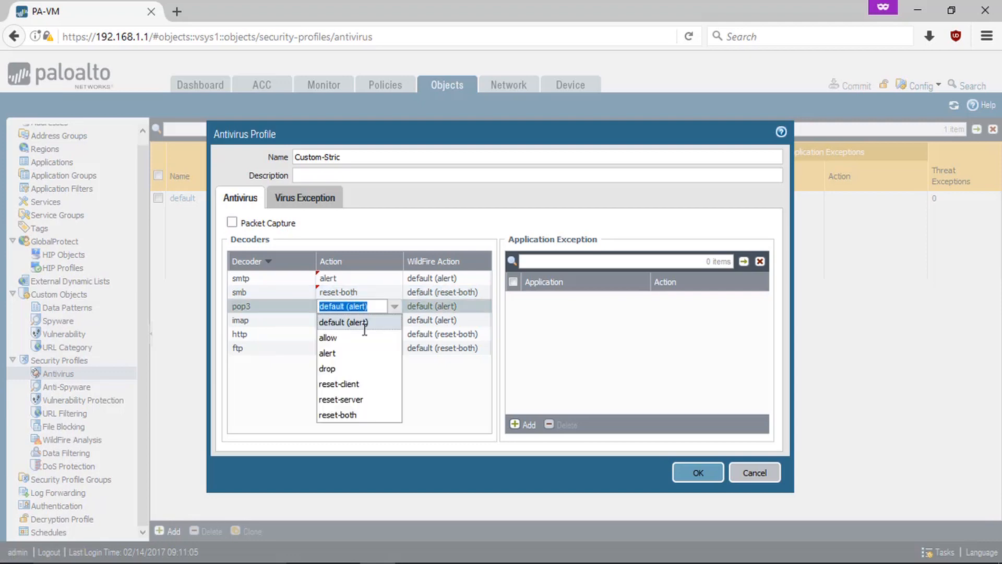
{"action": "left_click", "coordinate": [327, 352]}
{"action": "left_click", "coordinate": [343, 405]}
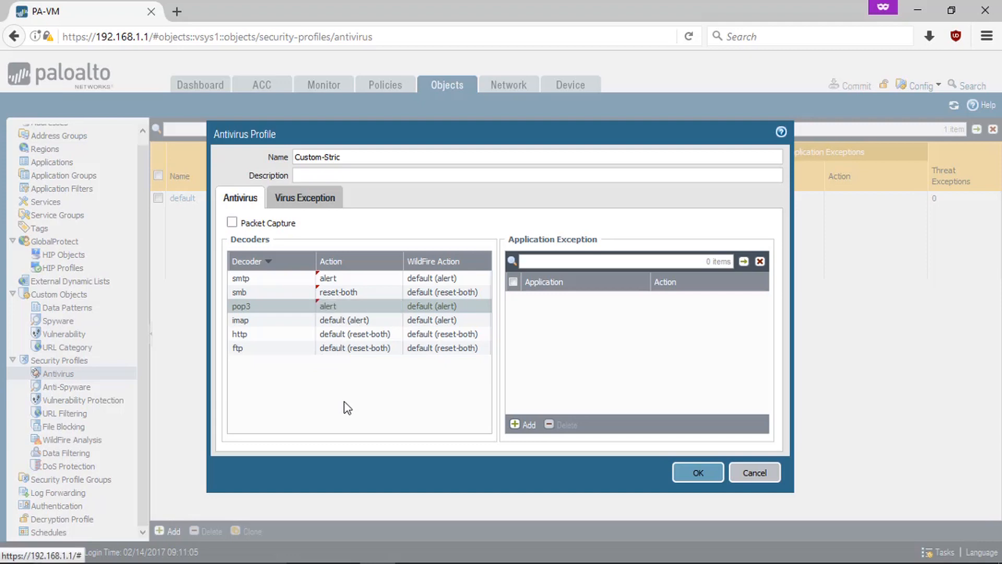
Step: Set the imap decoder's action to alert and the pop3 decoder's action to drop
{"action": "left_click", "coordinate": [362, 319]}
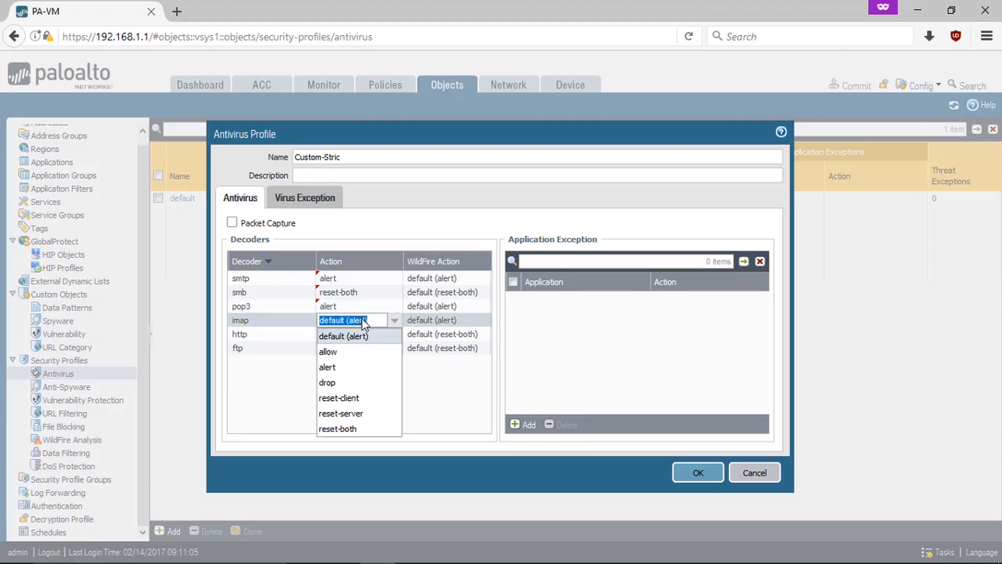
{"action": "left_click", "coordinate": [329, 375]}
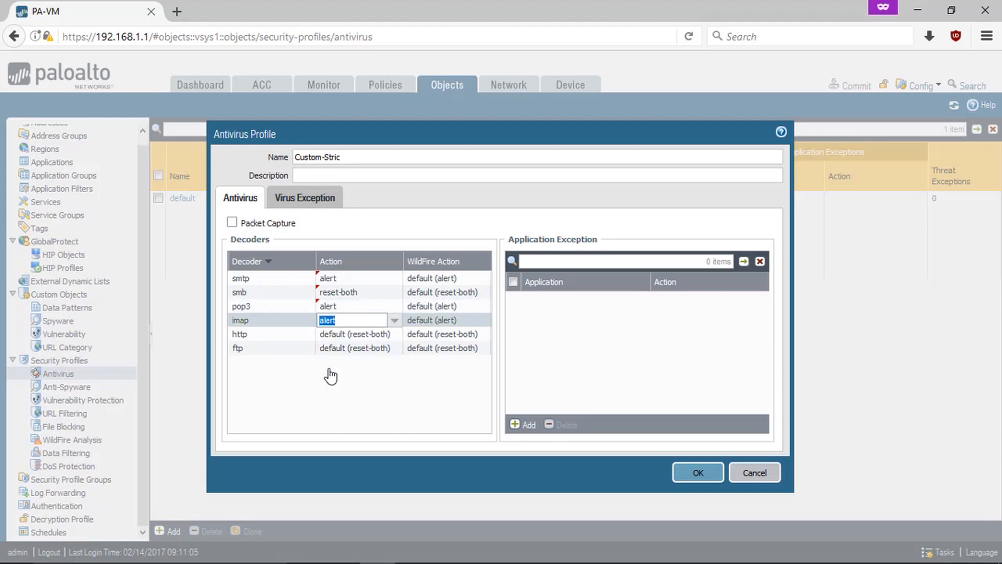
{"action": "left_click", "coordinate": [358, 399]}
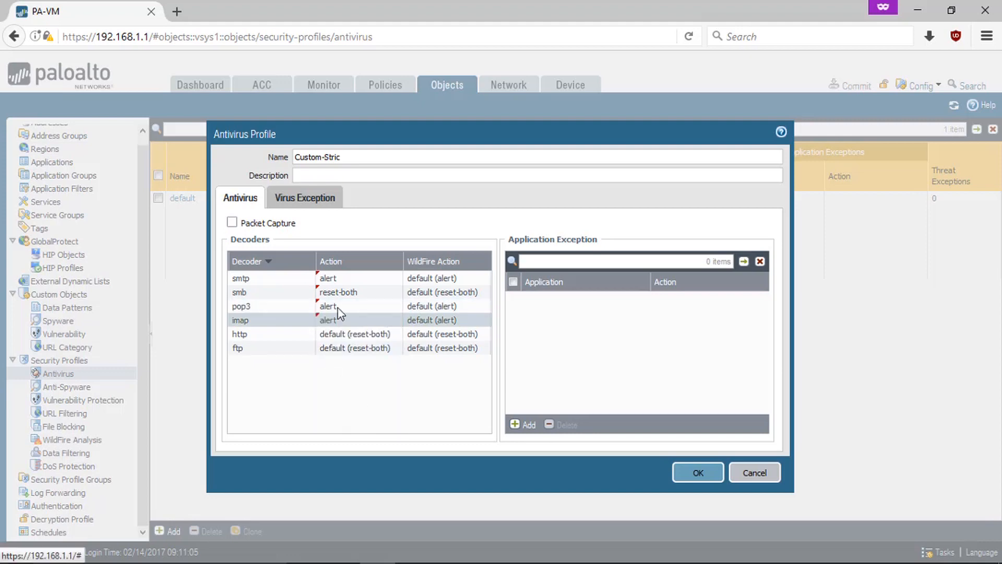
{"action": "left_click", "coordinate": [337, 308]}
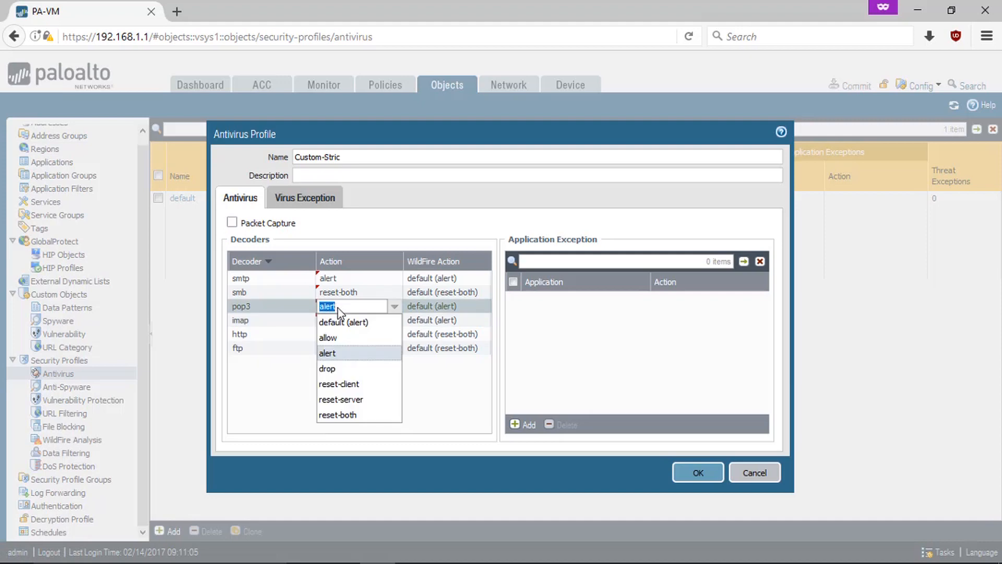
{"action": "left_click", "coordinate": [328, 369]}
{"action": "left_click", "coordinate": [362, 397]}
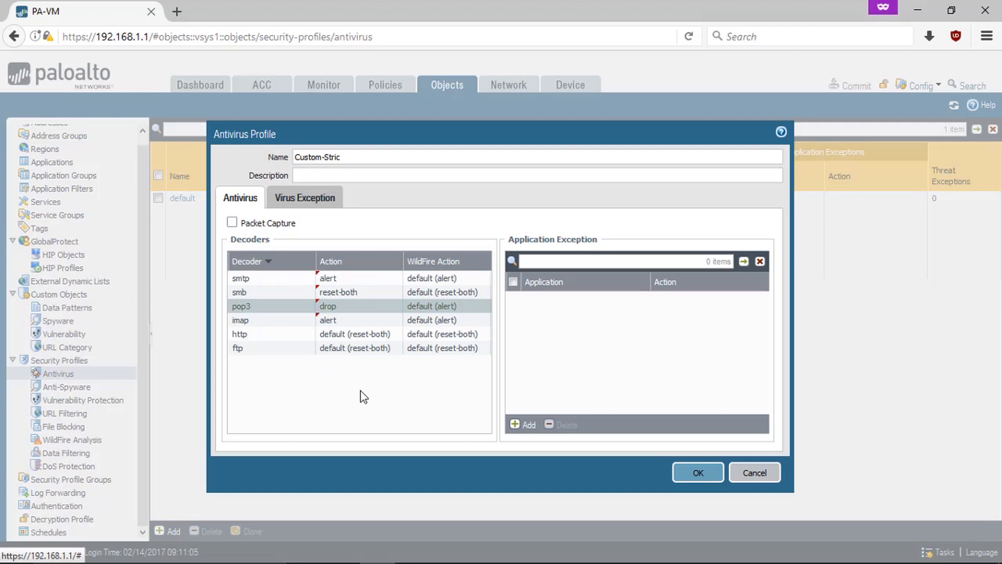
Step: Set the action of both the http and ftp decoders to reset-both
{"action": "left_click", "coordinate": [357, 336]}
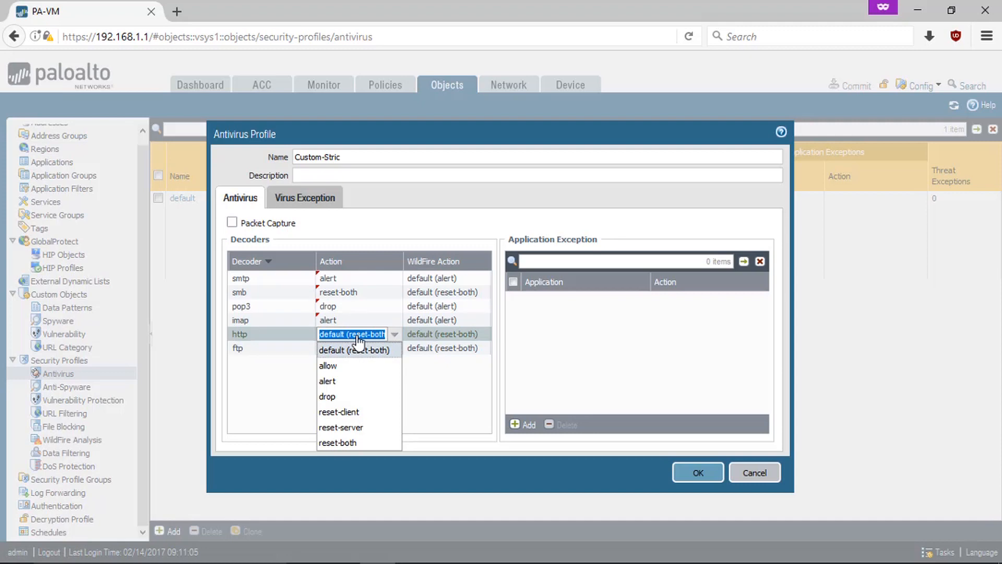
{"action": "left_click", "coordinate": [342, 443]}
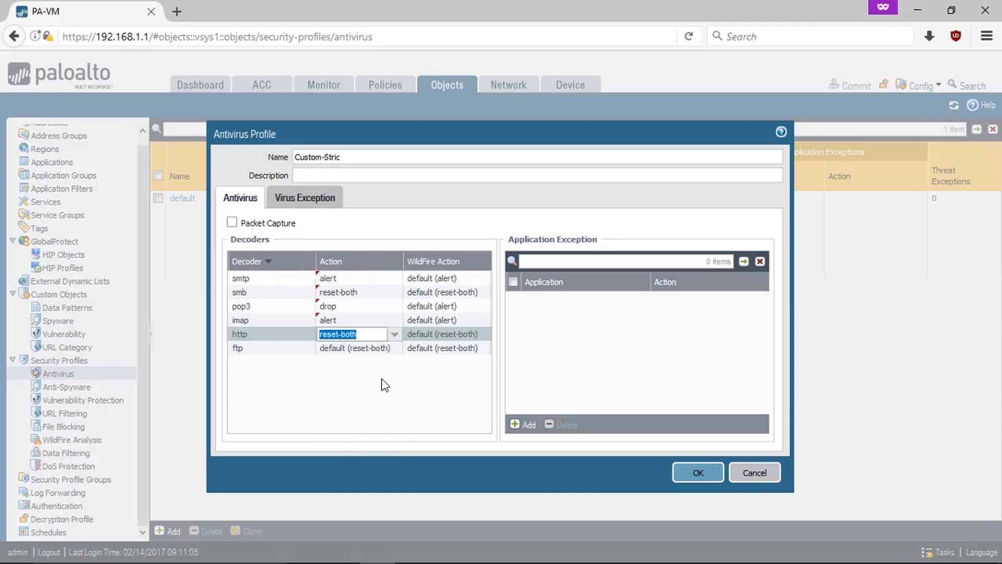
{"action": "left_click", "coordinate": [365, 354]}
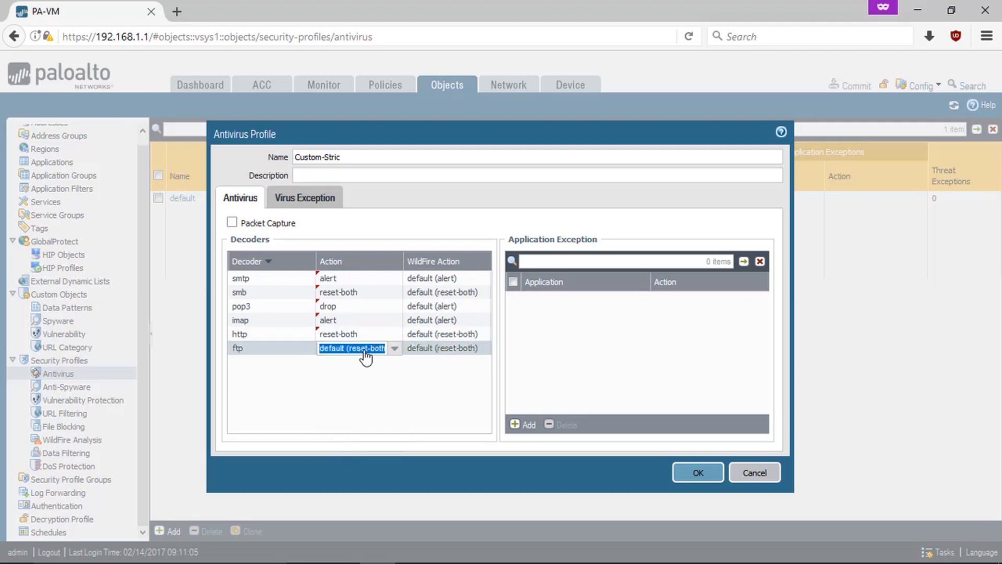
{"action": "left_click", "coordinate": [395, 349]}
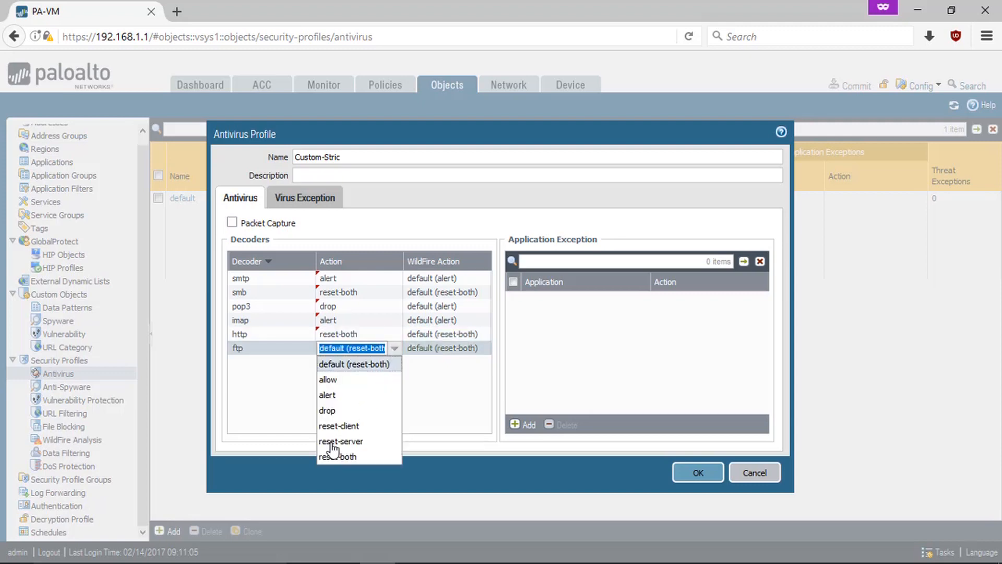
{"action": "left_click", "coordinate": [336, 458]}
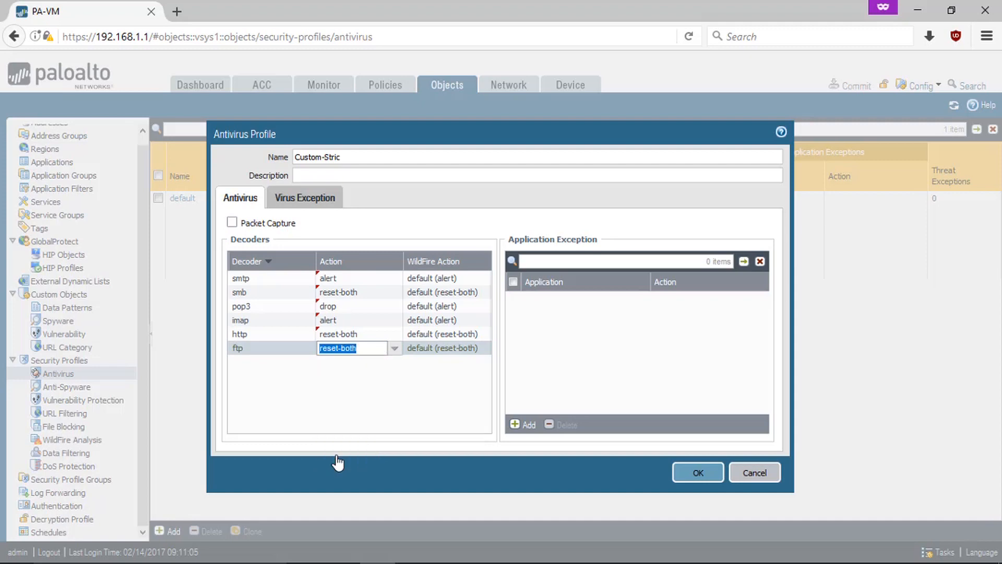
{"action": "left_click", "coordinate": [400, 399]}
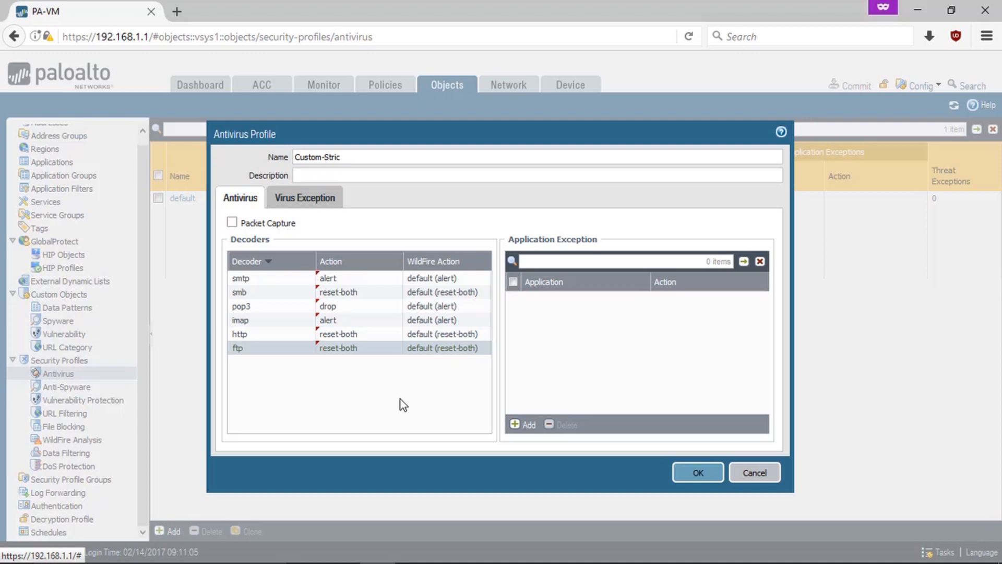
Step: Add outlook-web and outlook-web-online as application exceptions in the antivirus profile
{"action": "left_click", "coordinate": [523, 428]}
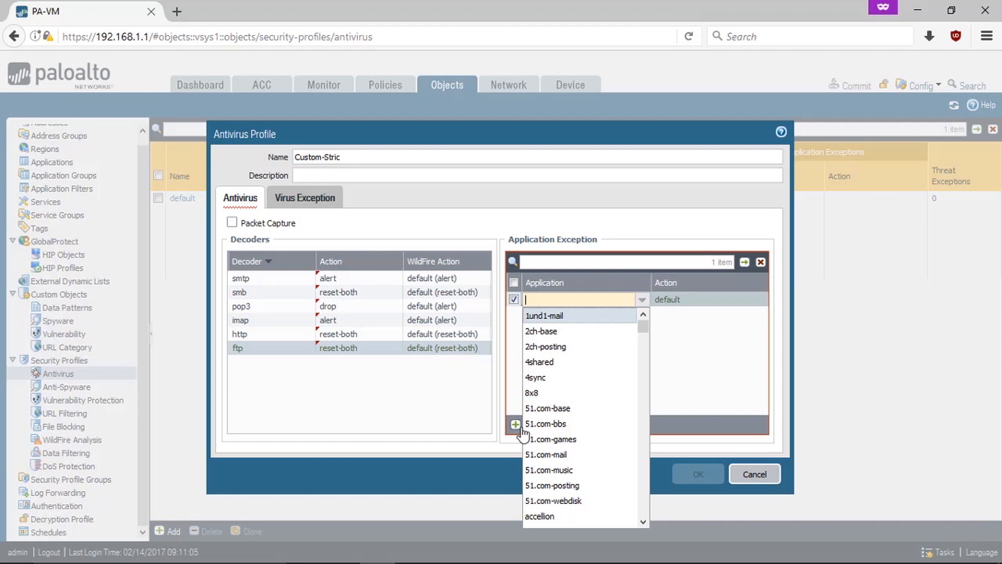
{"action": "type", "text": "out"}
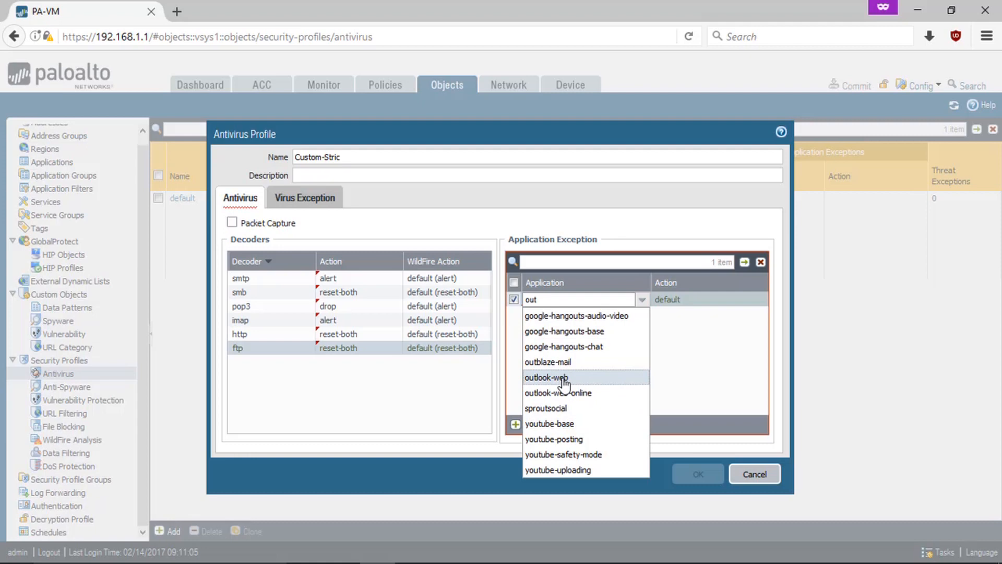
{"action": "left_click", "coordinate": [577, 380]}
{"action": "left_click", "coordinate": [526, 425]}
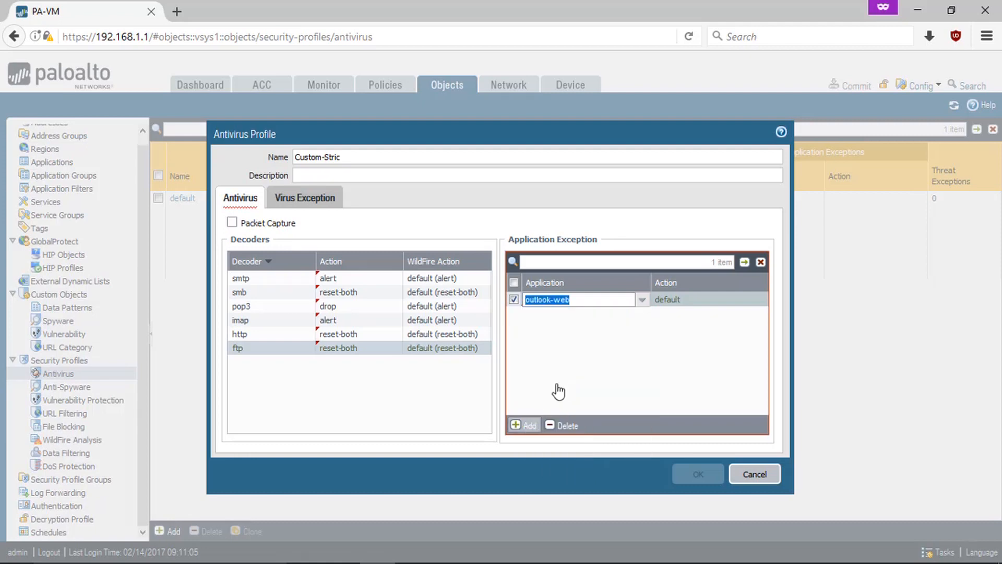
{"action": "type", "text": "outloo"}
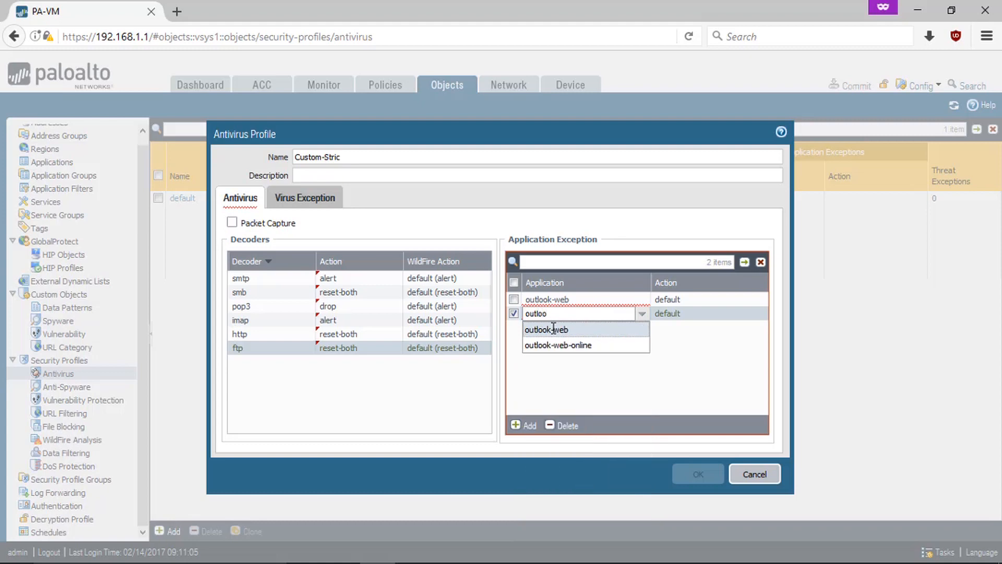
{"action": "left_click", "coordinate": [567, 347]}
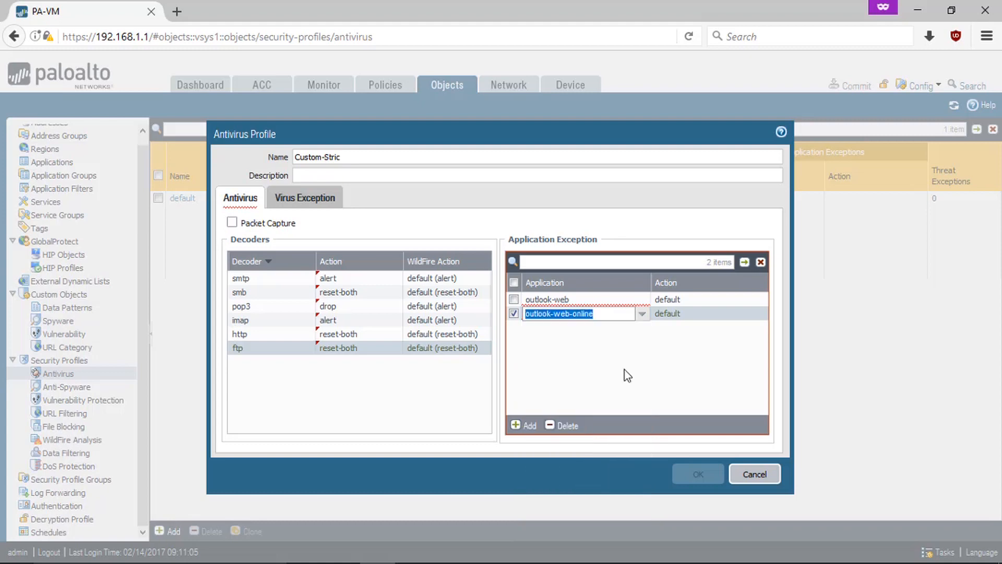
Step: Set the action of the outlook-web and outlook-web-online application exceptions to alert
{"action": "left_click", "coordinate": [675, 300]}
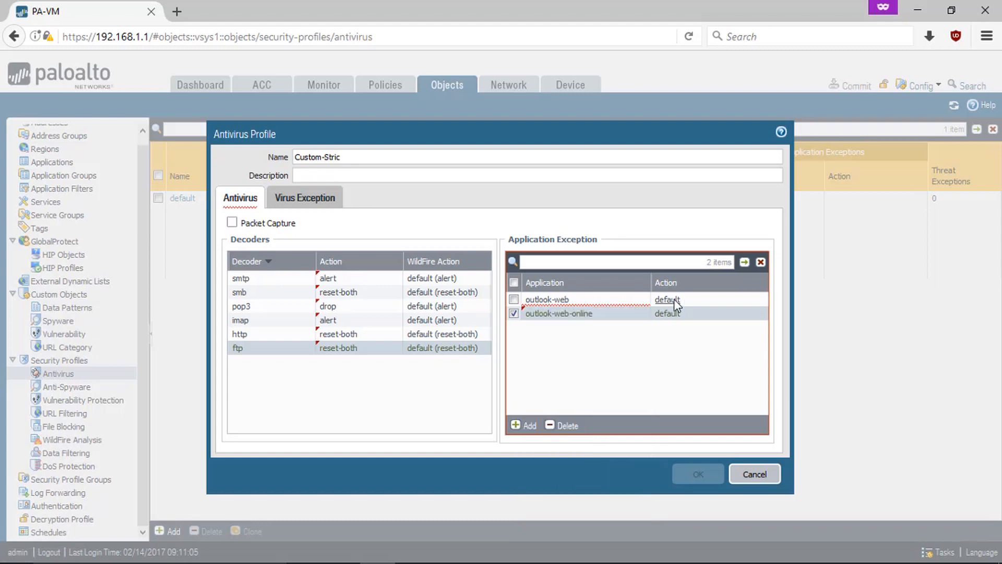
{"action": "left_click", "coordinate": [675, 302]}
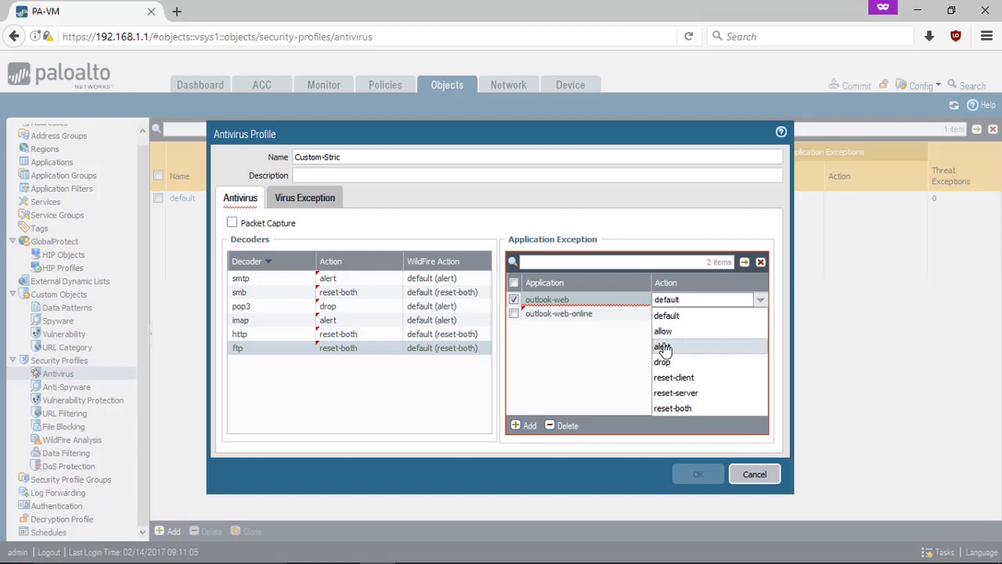
{"action": "left_click", "coordinate": [664, 346]}
{"action": "left_click", "coordinate": [678, 316]}
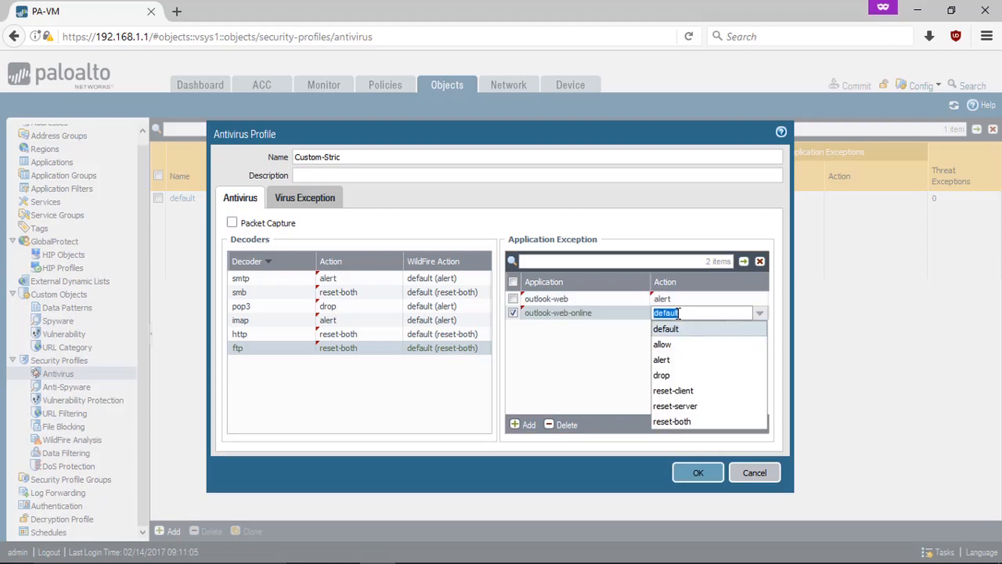
{"action": "left_click", "coordinate": [680, 362]}
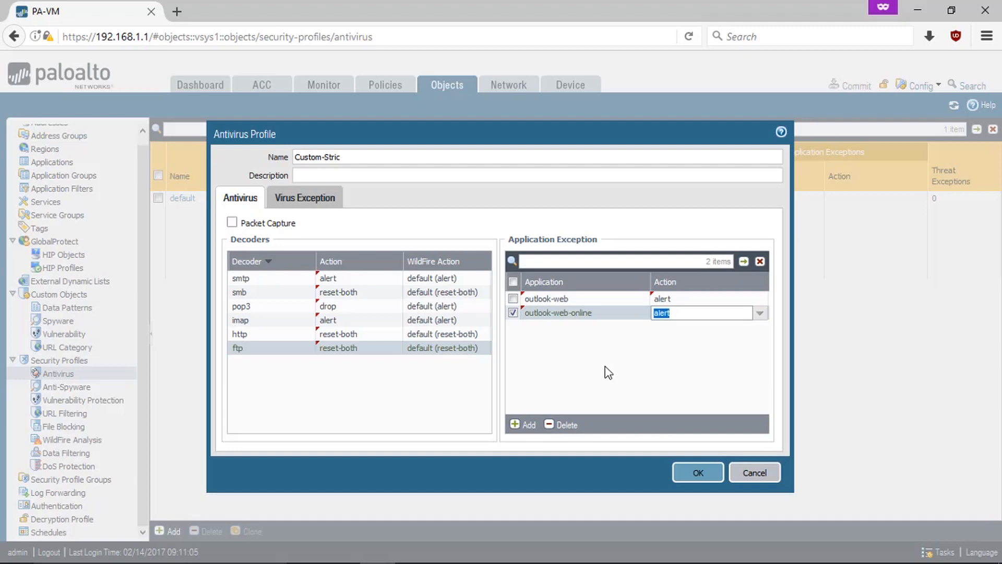
{"action": "left_click", "coordinate": [608, 372]}
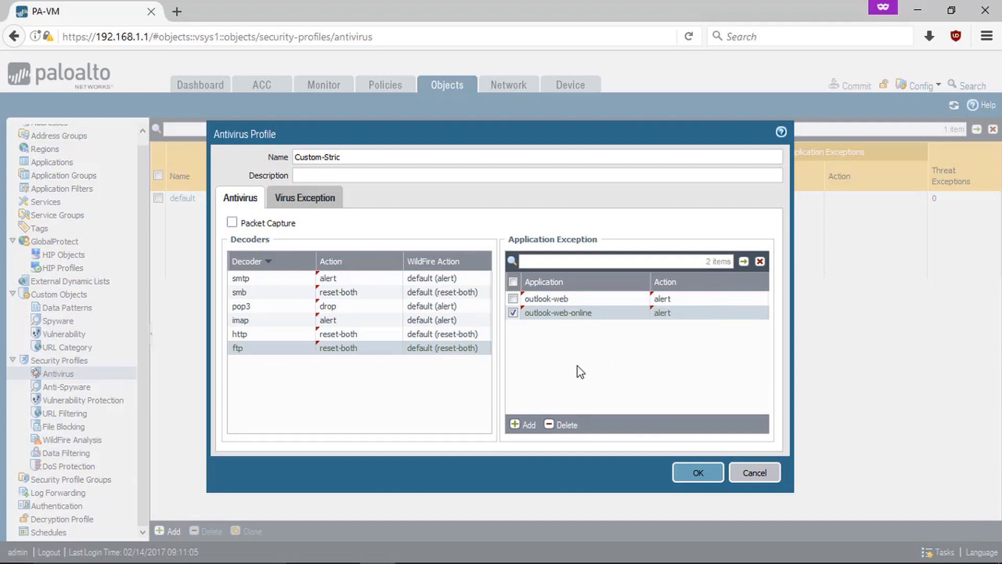
Step: Review the profile's virus exception list with its threat ID entry, the decoder and application exception settings, and the packet capture option
{"action": "left_click", "coordinate": [312, 201]}
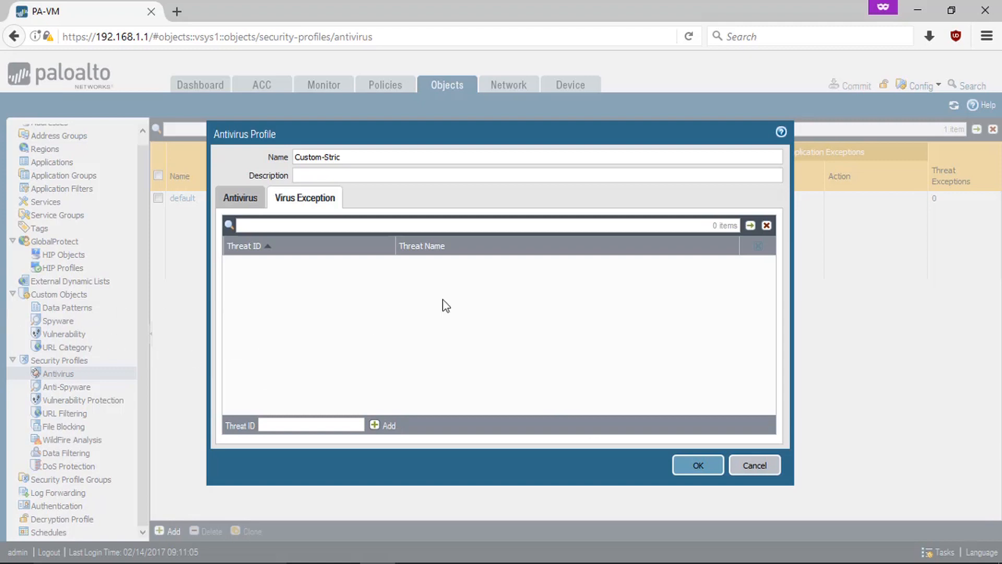
{"action": "left_click", "coordinate": [284, 424]}
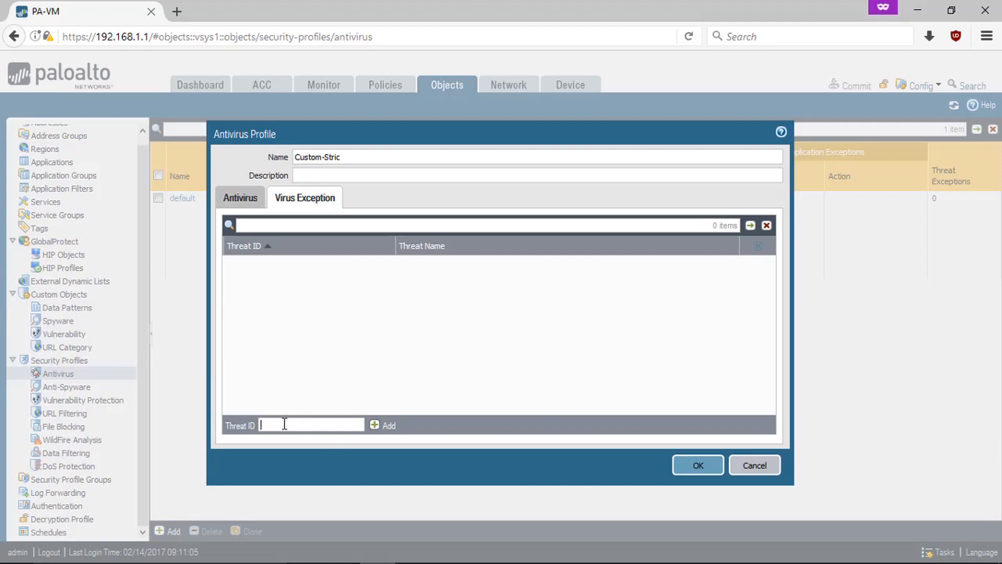
{"action": "left_click", "coordinate": [245, 208]}
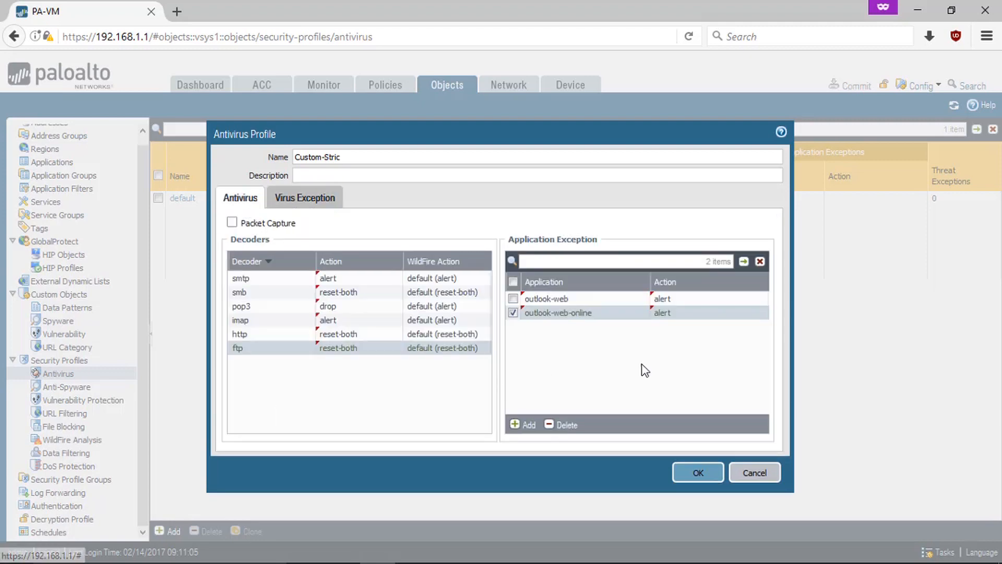
{"action": "left_click", "coordinate": [321, 204]}
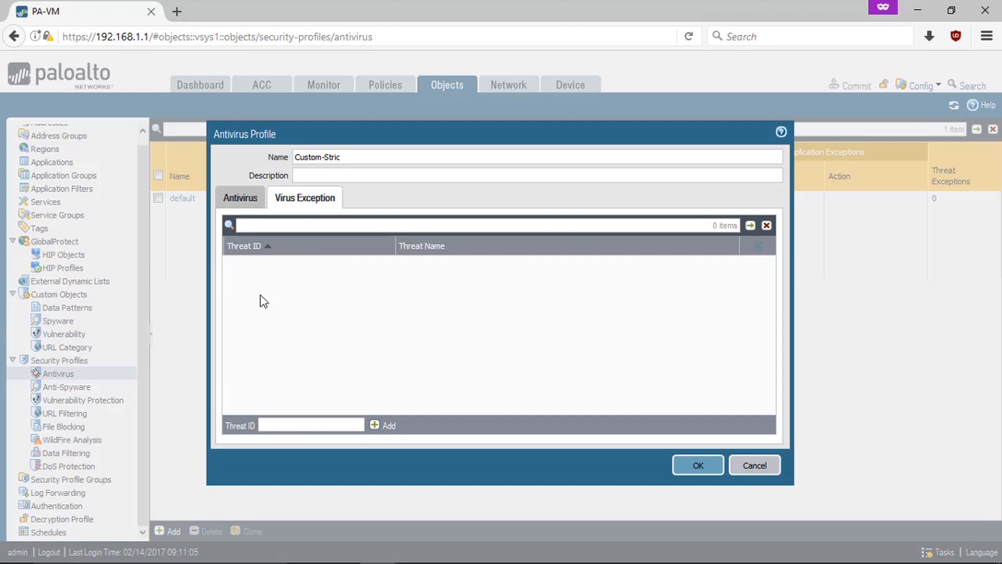
{"action": "left_click", "coordinate": [249, 205]}
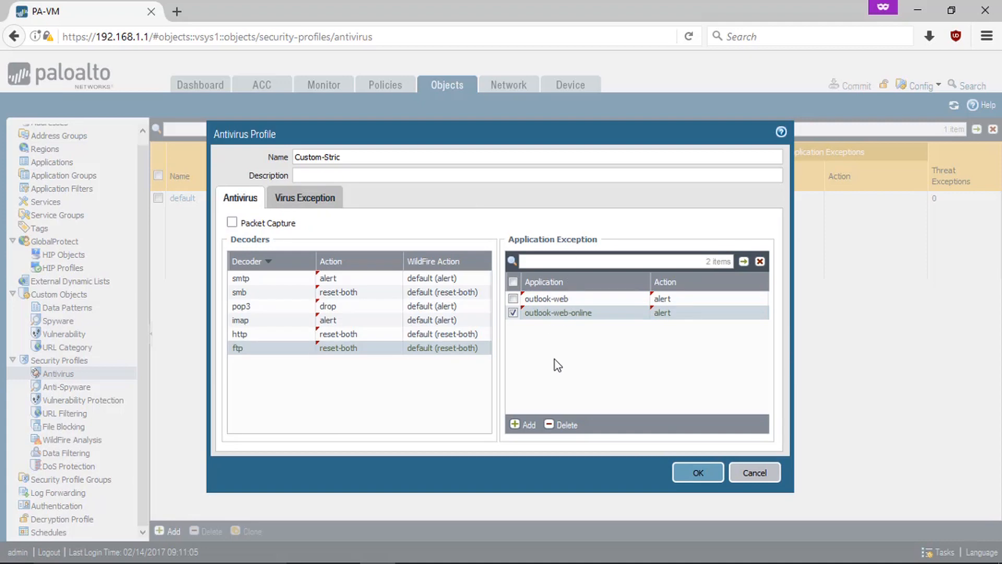
{"action": "left_click", "coordinate": [233, 224]}
{"action": "left_click", "coordinate": [231, 222]}
Step: Save the Custom-Stric antivirus profile and commit the pending changes to the firewall's running configuration
{"action": "left_click", "coordinate": [698, 474]}
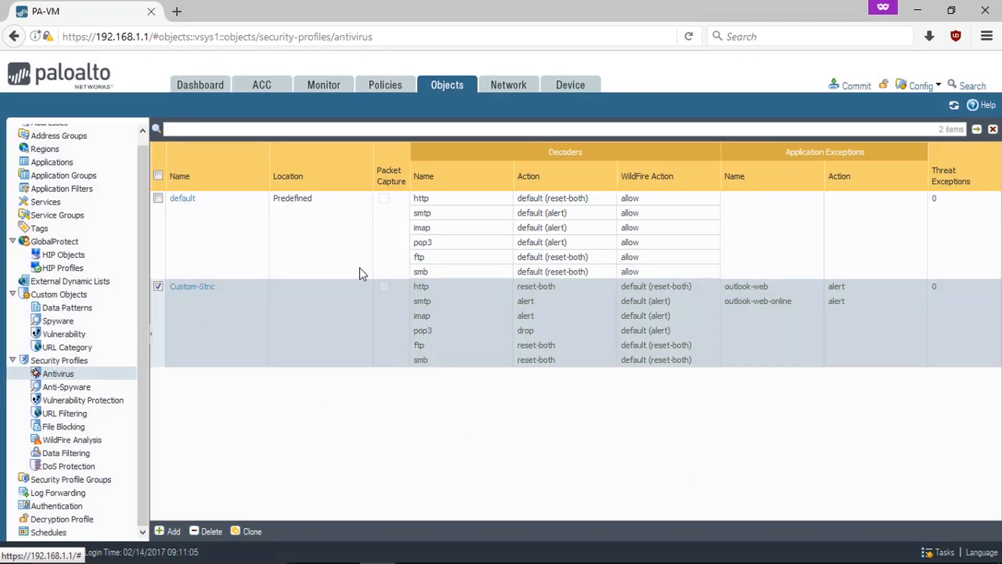
{"action": "left_click", "coordinate": [855, 88]}
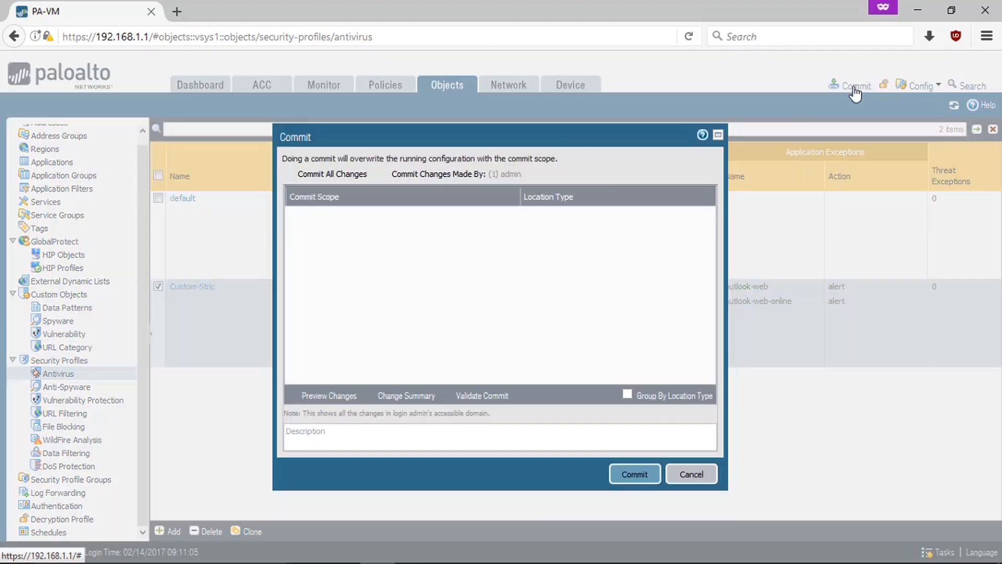
{"action": "left_click", "coordinate": [634, 476]}
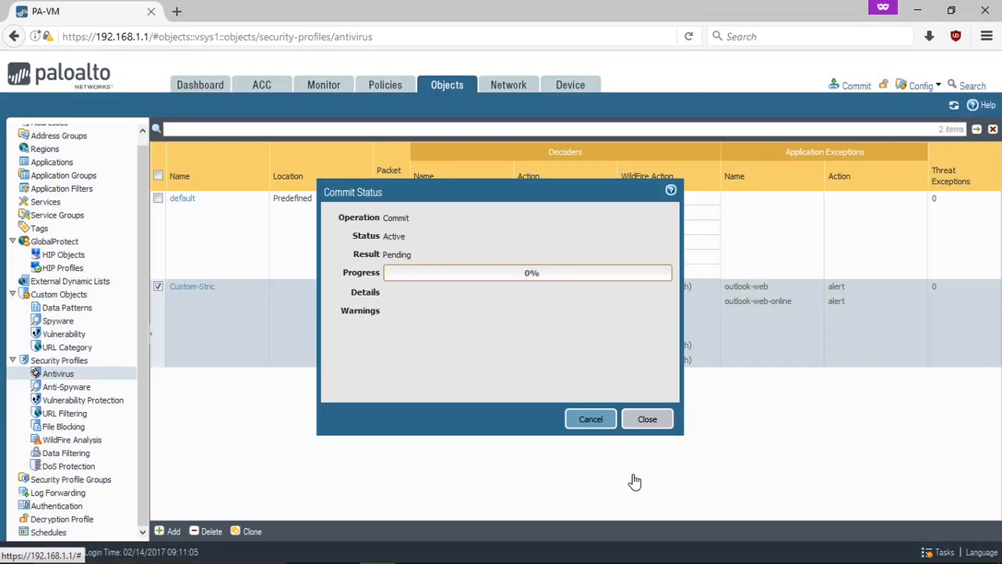